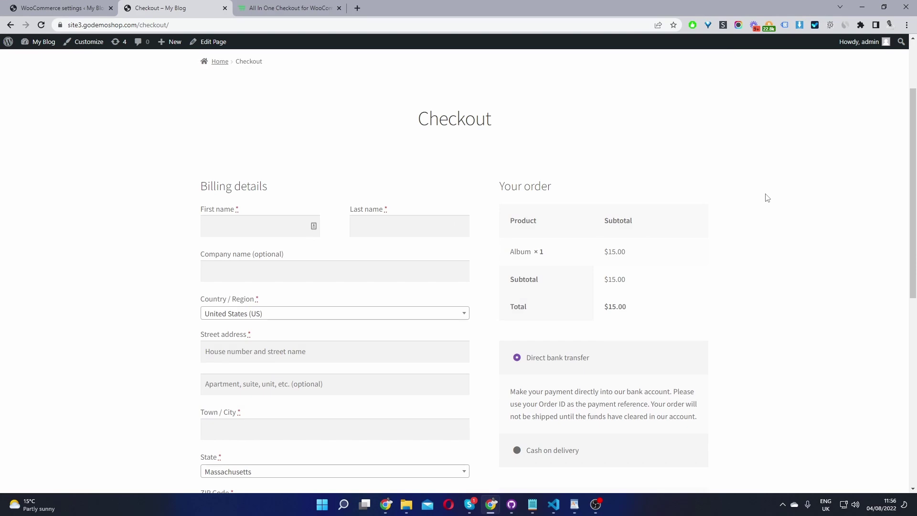
- Review the storefront checkout's privacy text, then switch to the WordPress admin Dashboard tab
scroll(694, 250, down, 4)
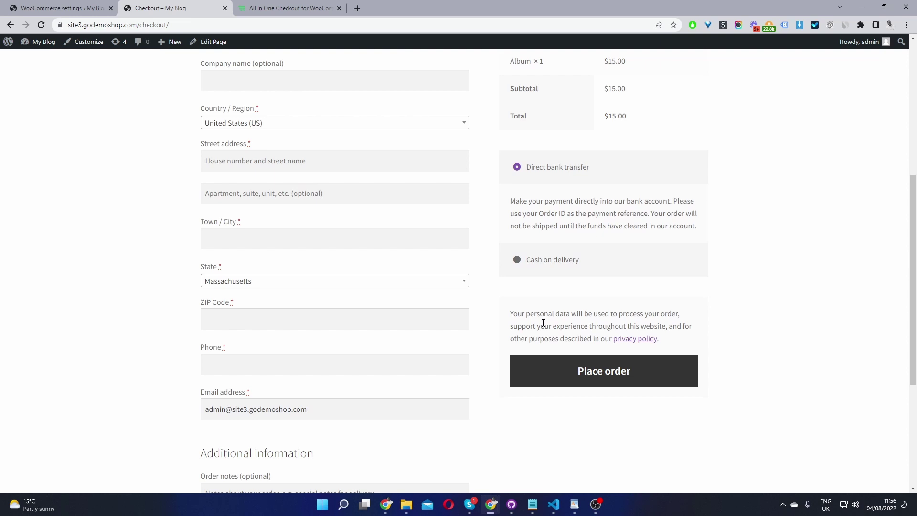
drag(544, 323, 621, 340)
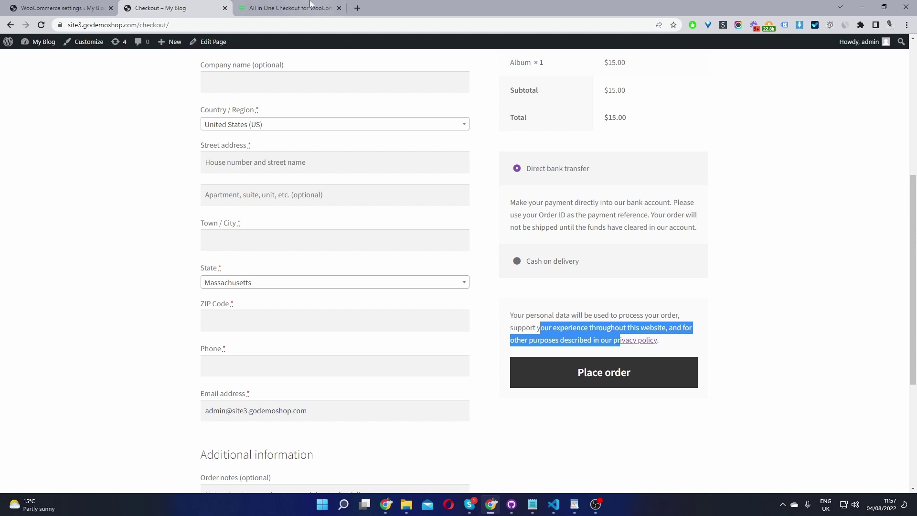
click(291, 8)
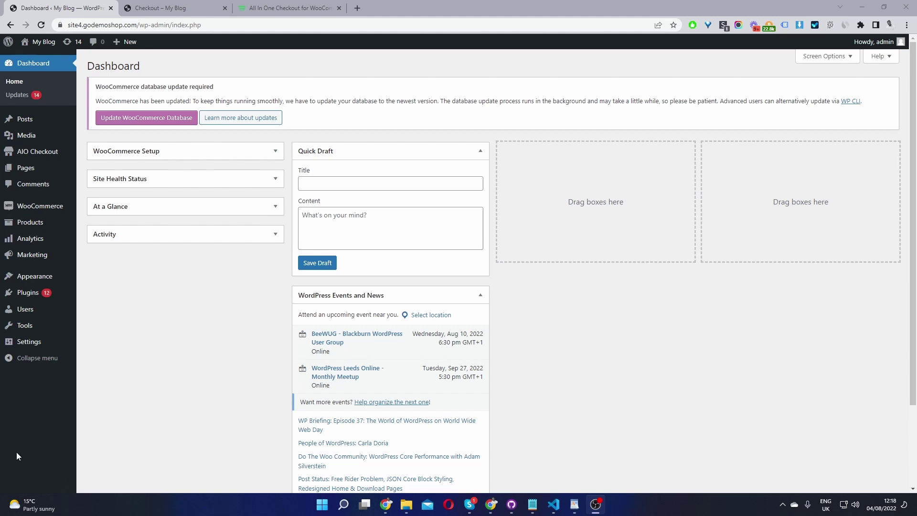
- Open the AIO Checkout plugin overview from the admin sidebar
mouse_move(67, 297)
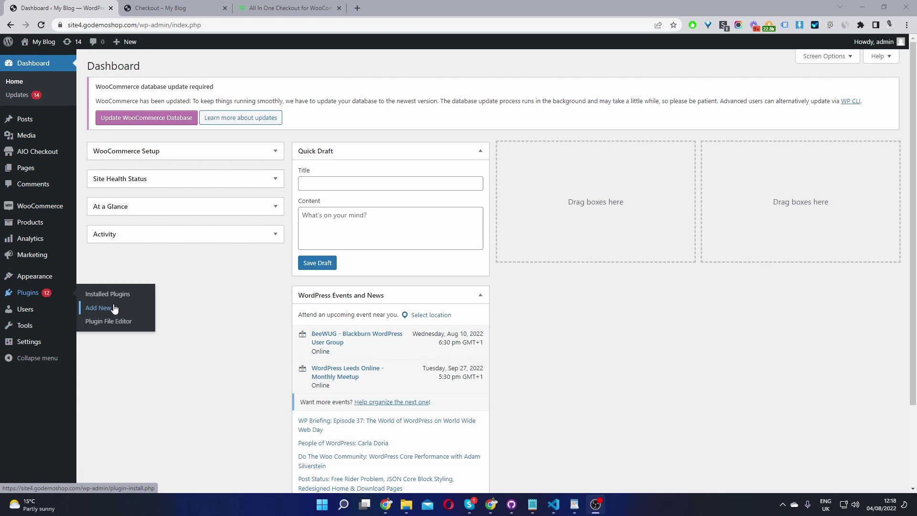
click(53, 155)
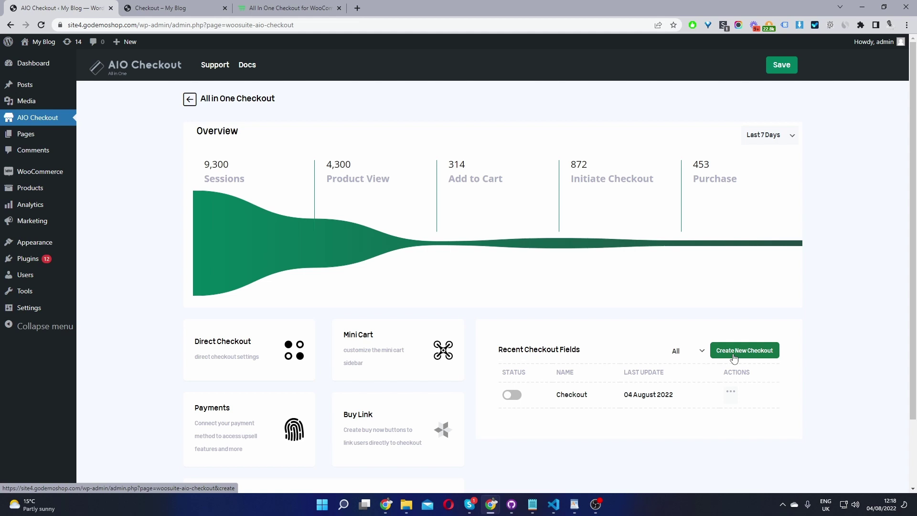
- Edit the Checkout entry and drag a new Checkbox field below Phone in Billing Details
click(573, 396)
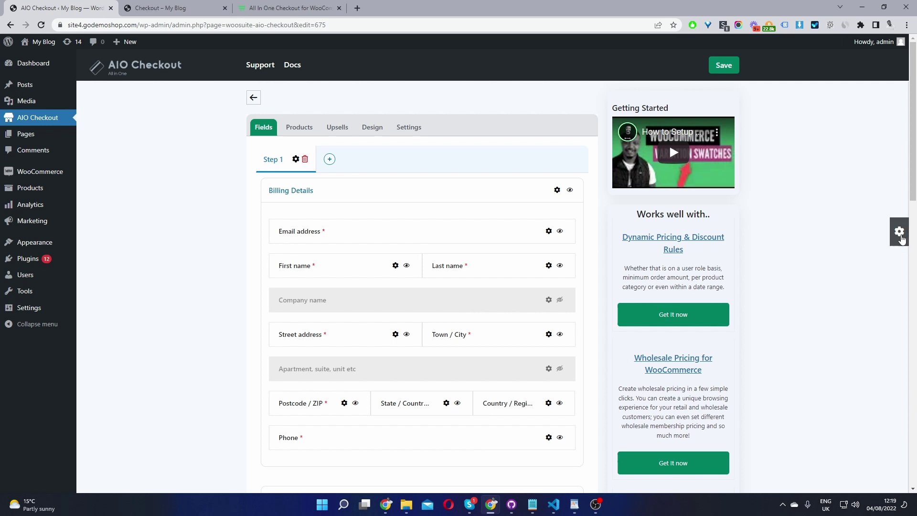
click(902, 237)
drag(773, 229, 415, 285)
drag(410, 254, 539, 286)
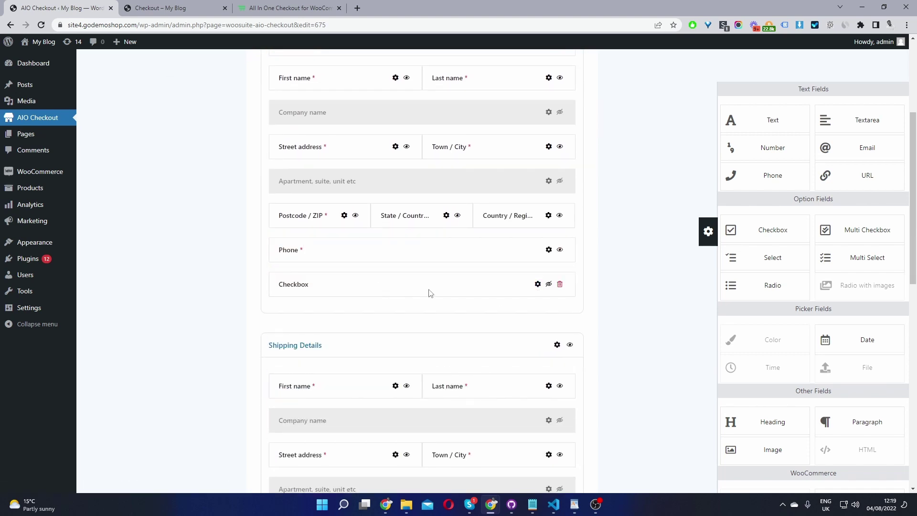
- Label the checkbox 'I have read and agree to the websites Terms and conditions' and mark it required
click(538, 284)
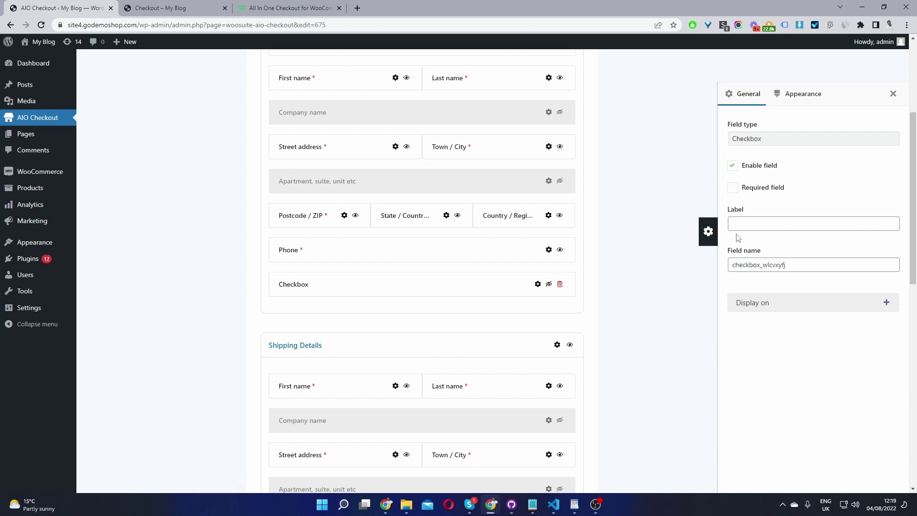
click(763, 223)
text(I have read and agree to the websites Refund Terms)
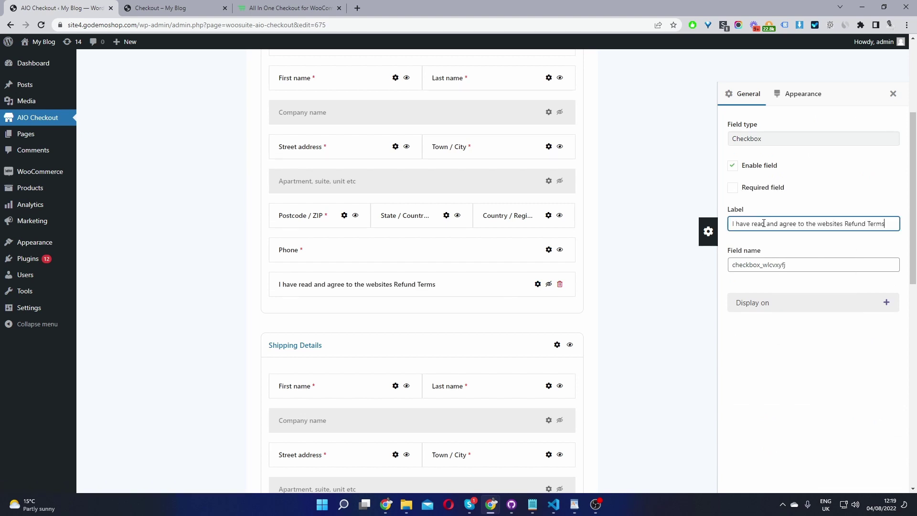
double_click(863, 229)
key(BackSpace)
text(an)
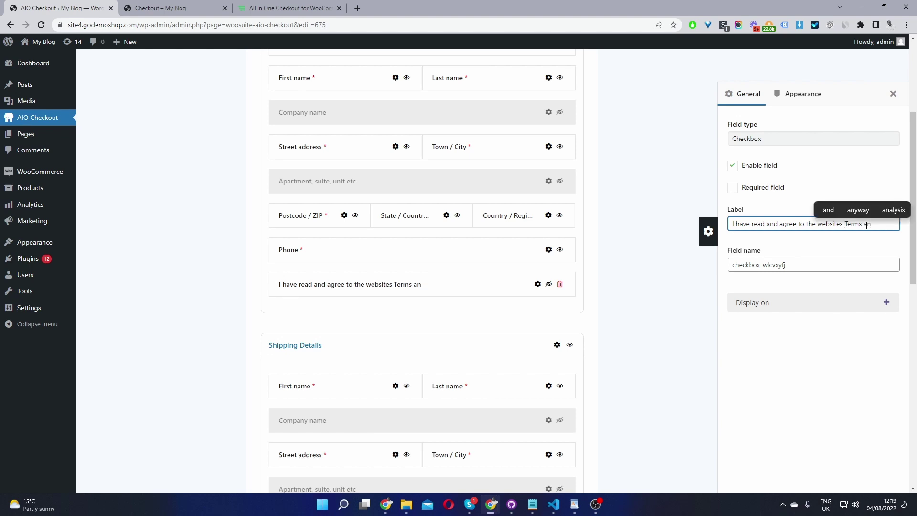
text(d condit)
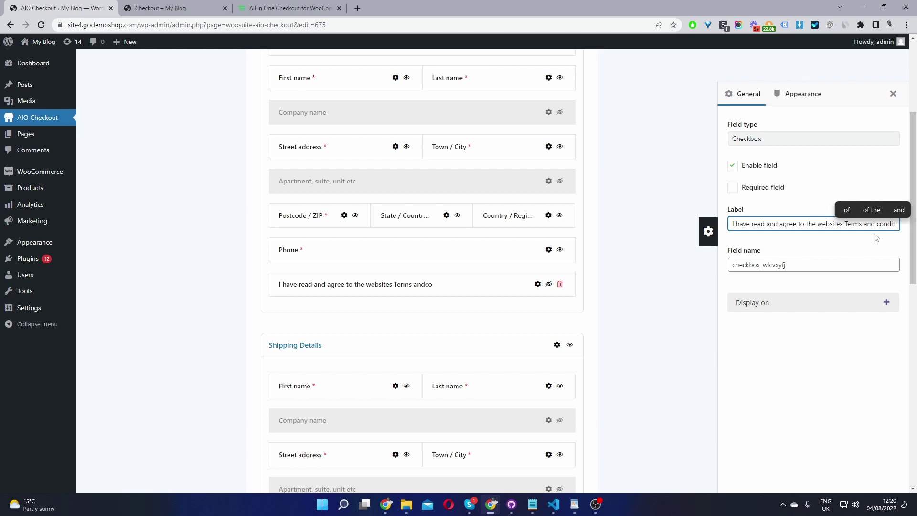
drag(897, 224, 853, 224)
click(751, 191)
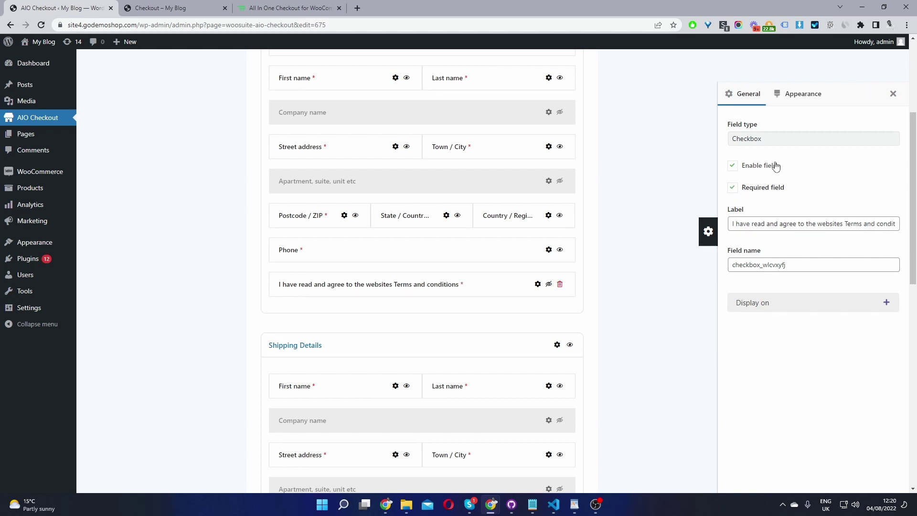
click(893, 93)
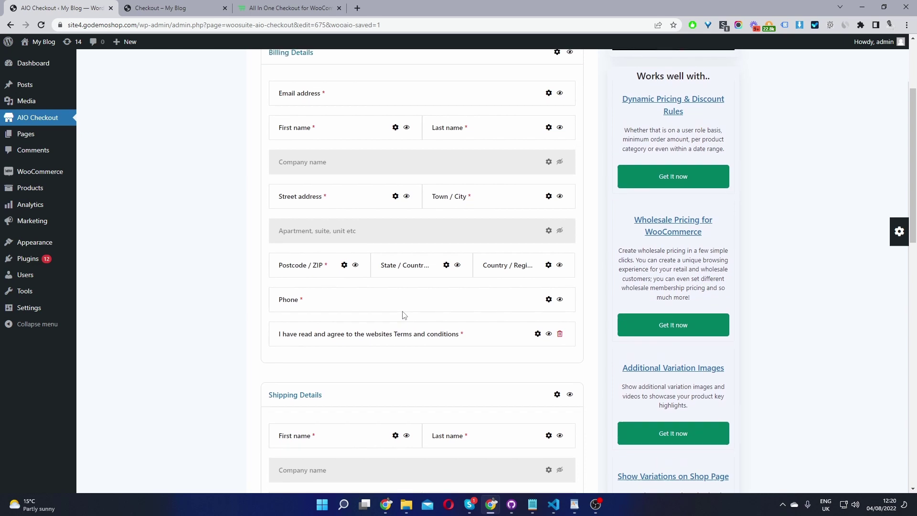
- Enable the checkout layout, name it 'default checkout', and keep Applies to set to Everyone
scroll(402, 322, up, 2)
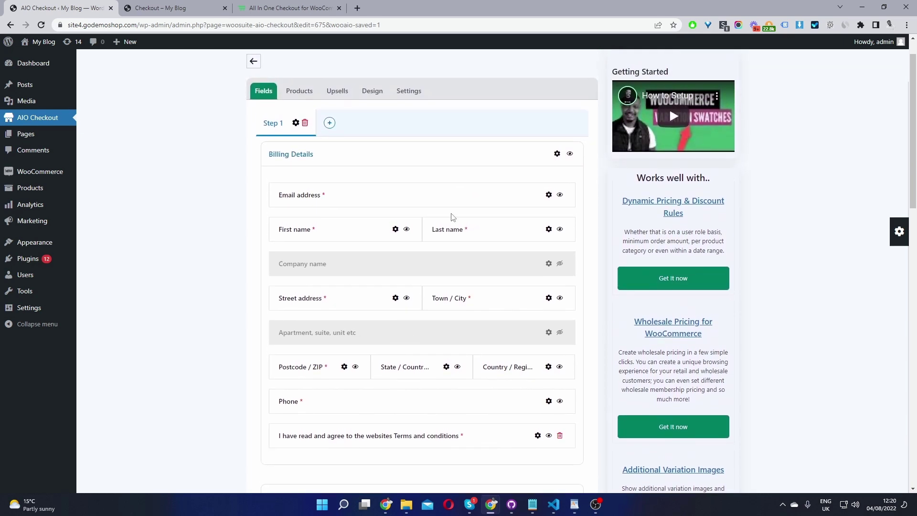
click(377, 95)
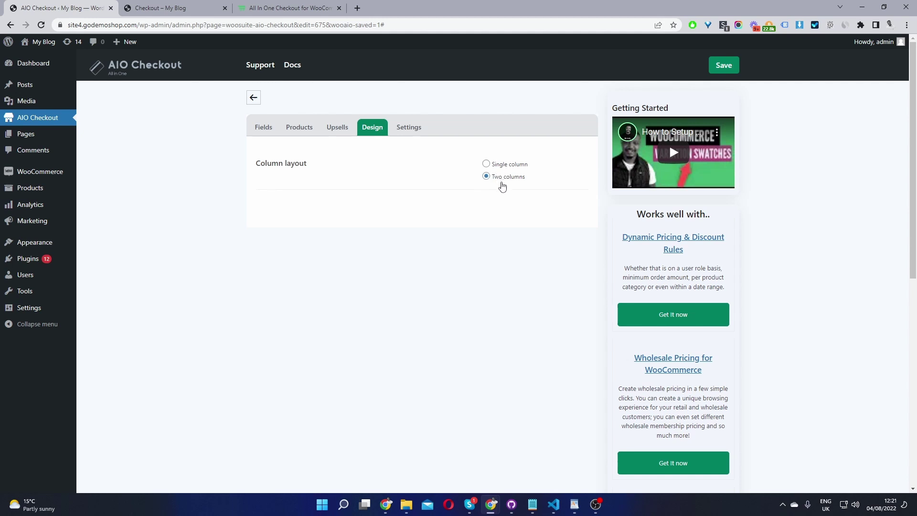
click(415, 138)
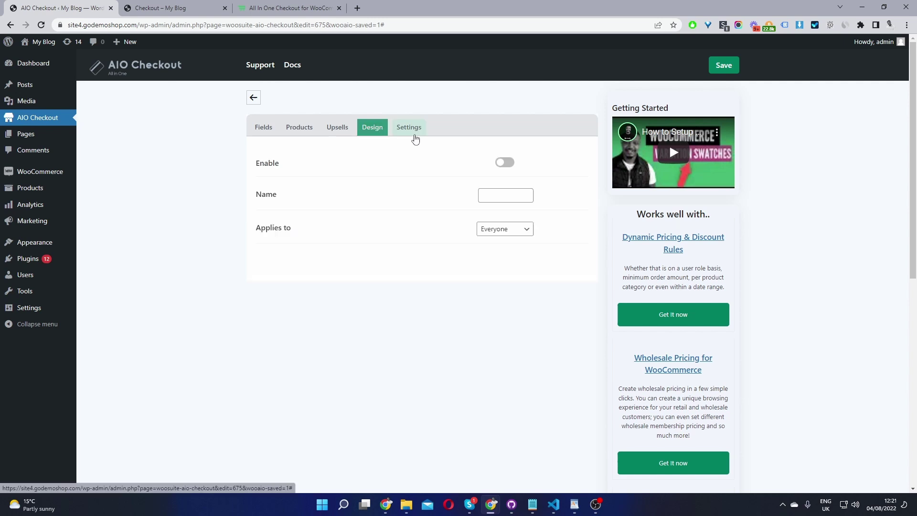
click(504, 163)
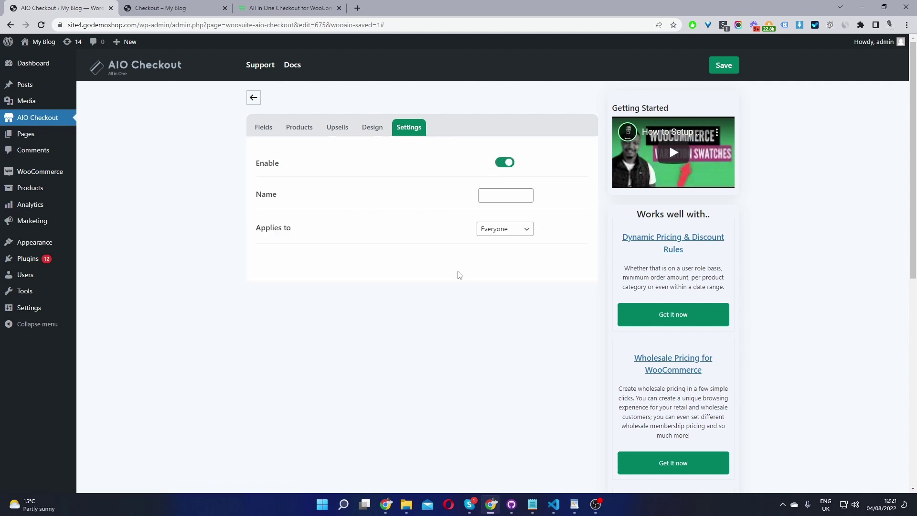
click(488, 201)
click(437, 216)
click(501, 195)
text(default checkout)
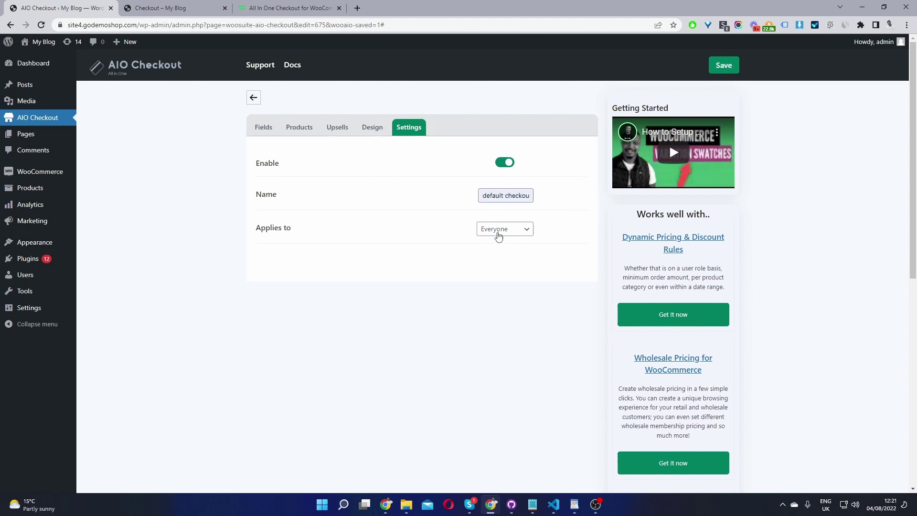
click(522, 231)
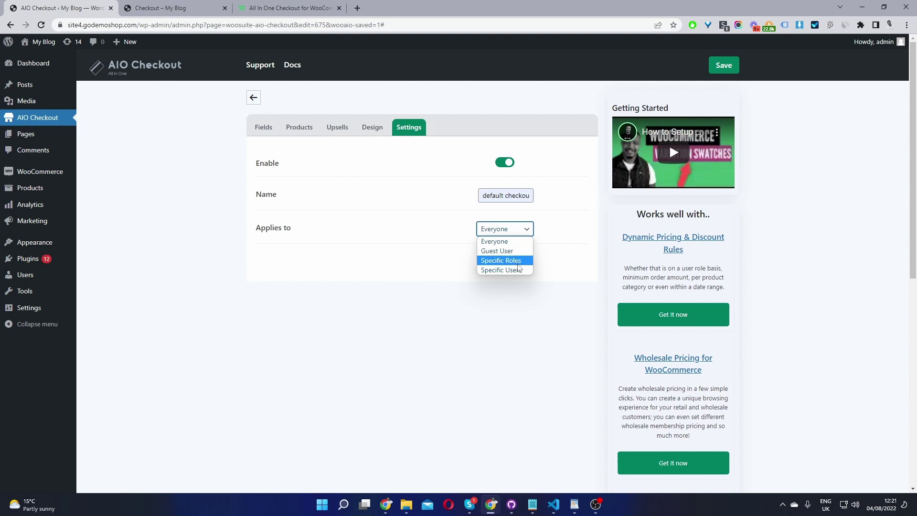
click(566, 242)
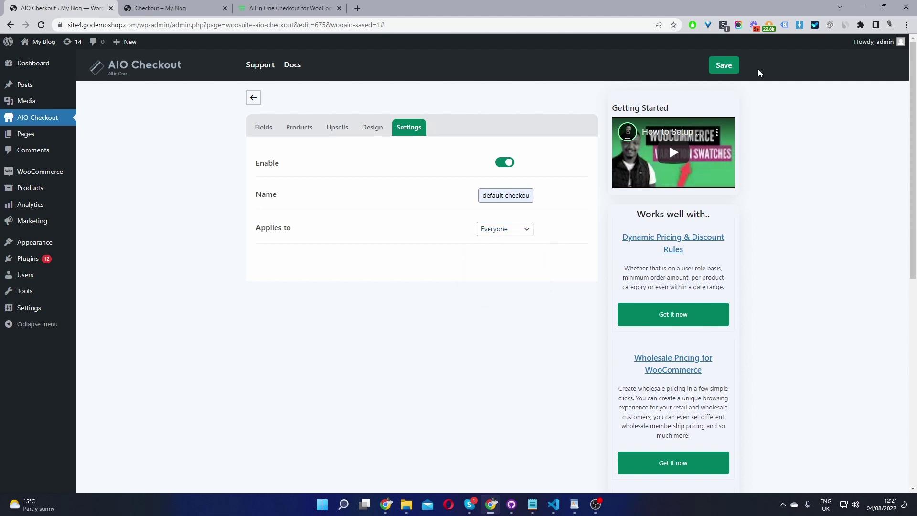
- Save the checkout settings and reload the storefront checkout page
click(731, 70)
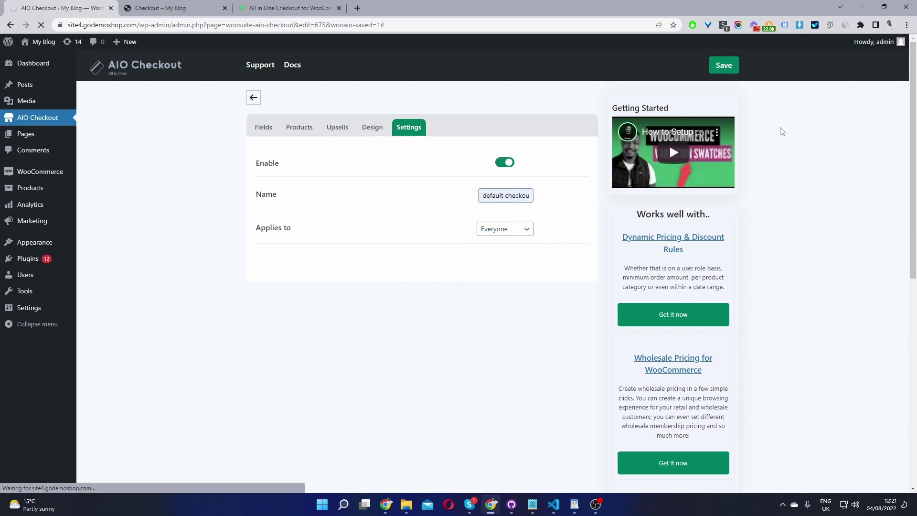
click(172, 8)
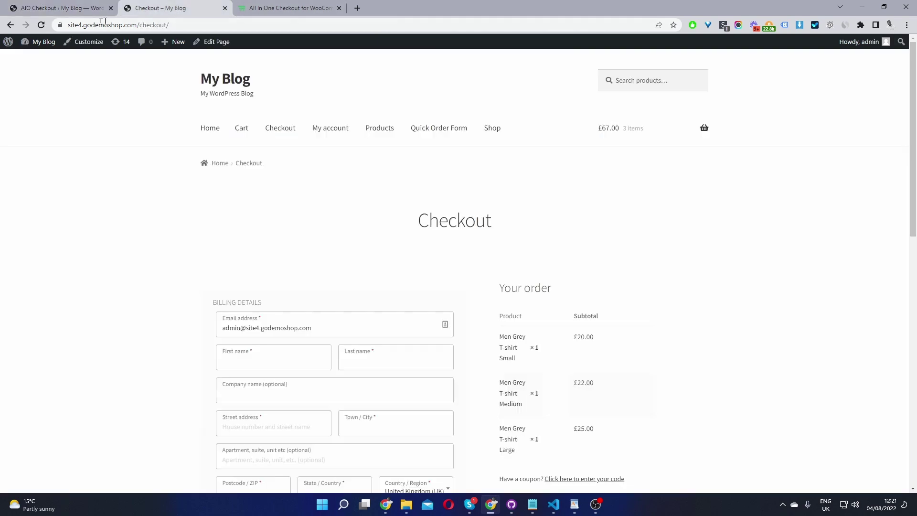
click(41, 25)
- Scroll the checkout page to review the new required terms checkbox below Phone
scroll(639, 283, down, 2)
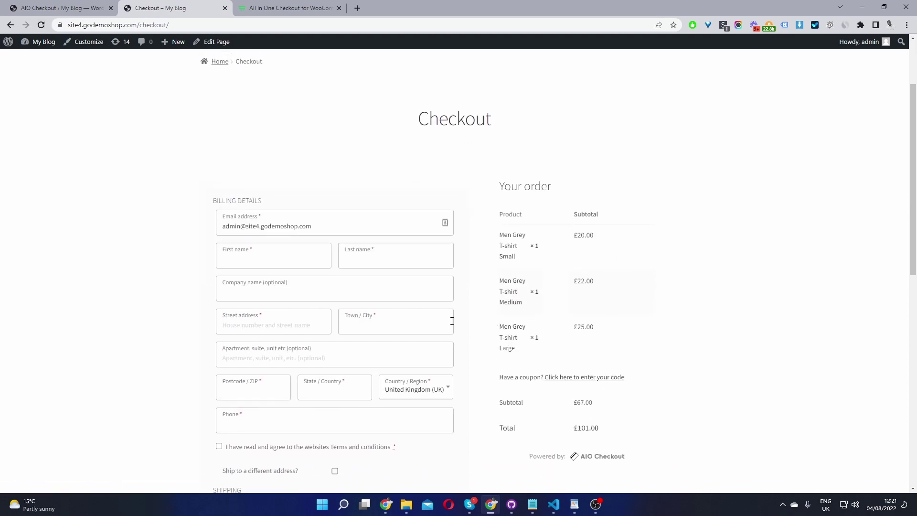
scroll(352, 328, down, 2)
scroll(352, 327, down, 1)
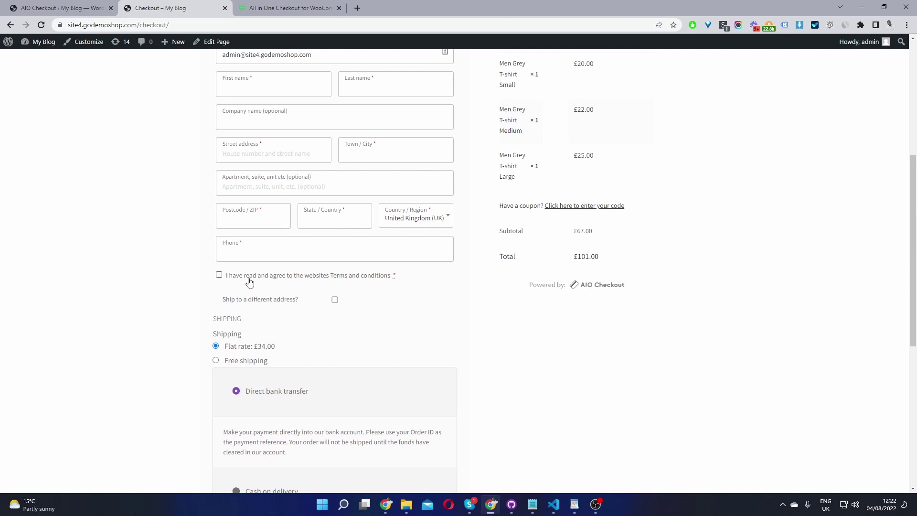
scroll(325, 249, down, 1)
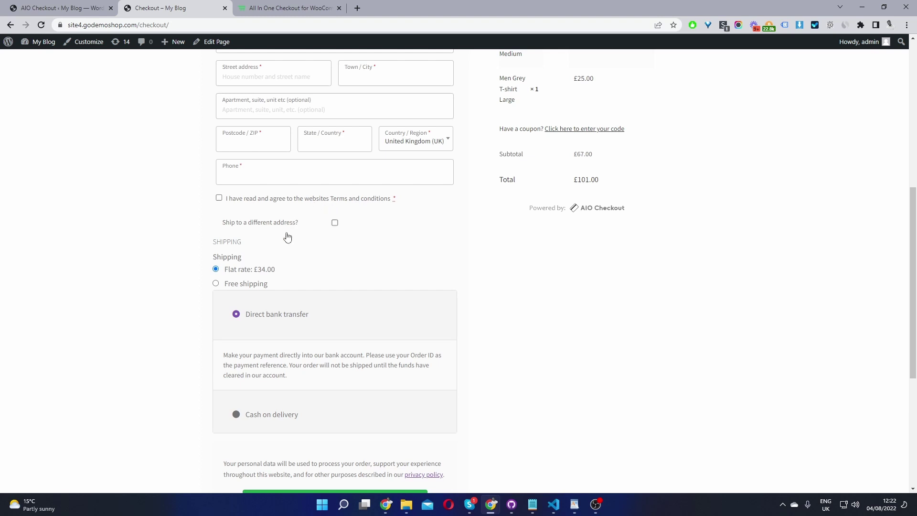
scroll(358, 282, down, 1)
scroll(359, 282, up, 1)
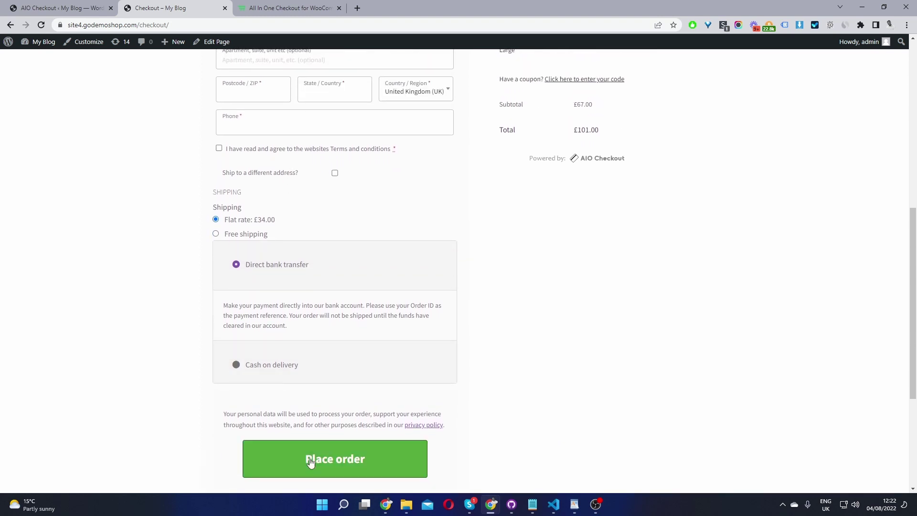
- Back in the field builder, add a new section below Payment
click(67, 8)
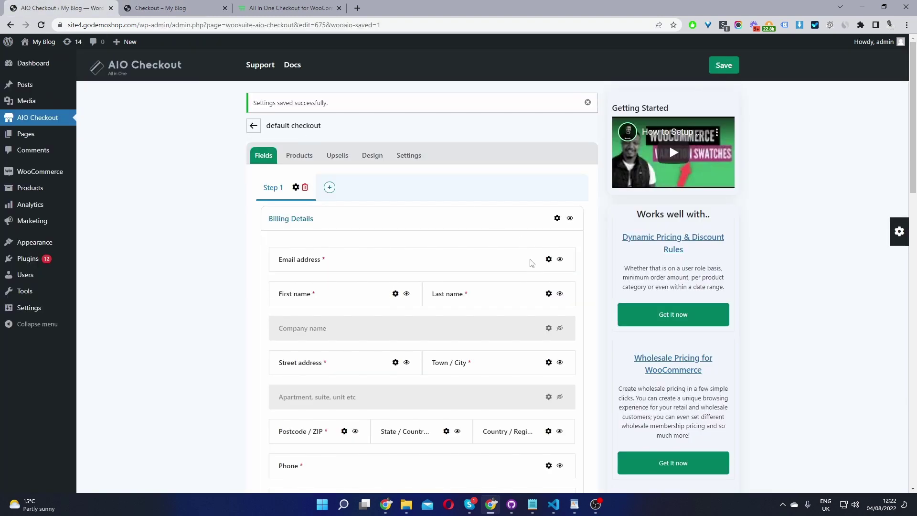
scroll(526, 273, down, 7)
scroll(524, 272, down, 10)
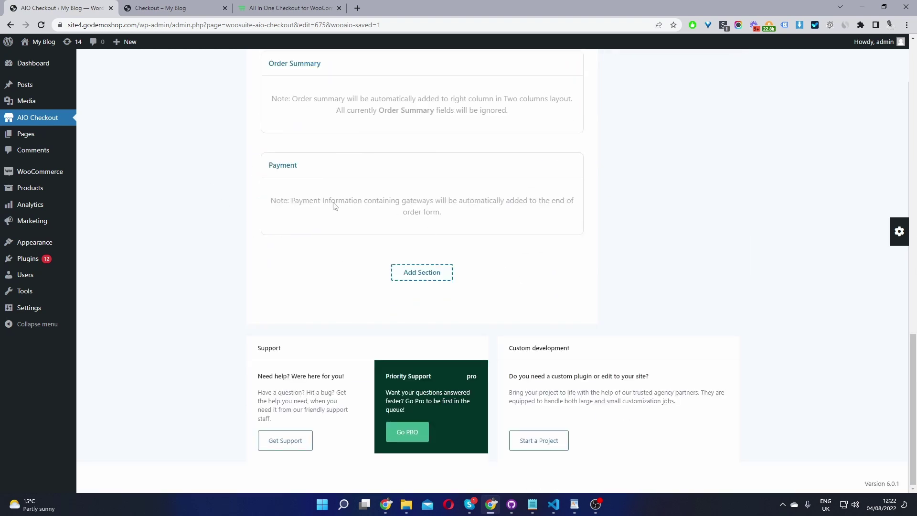
click(400, 275)
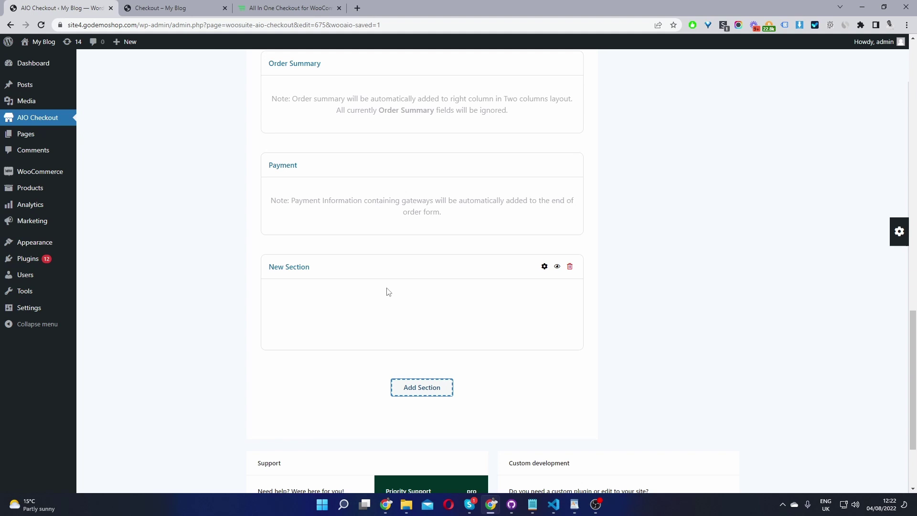
click(276, 278)
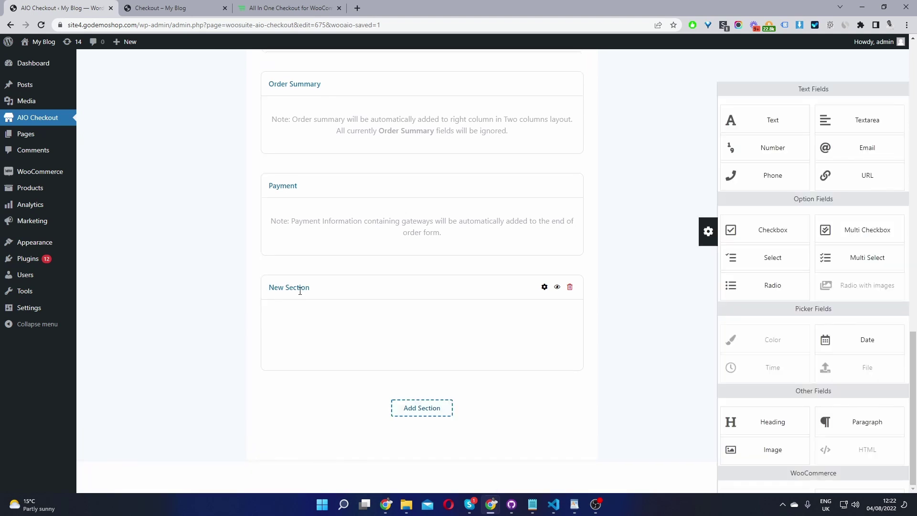
- Clear the new section's label and drag the Terms and conditions field into it
click(546, 288)
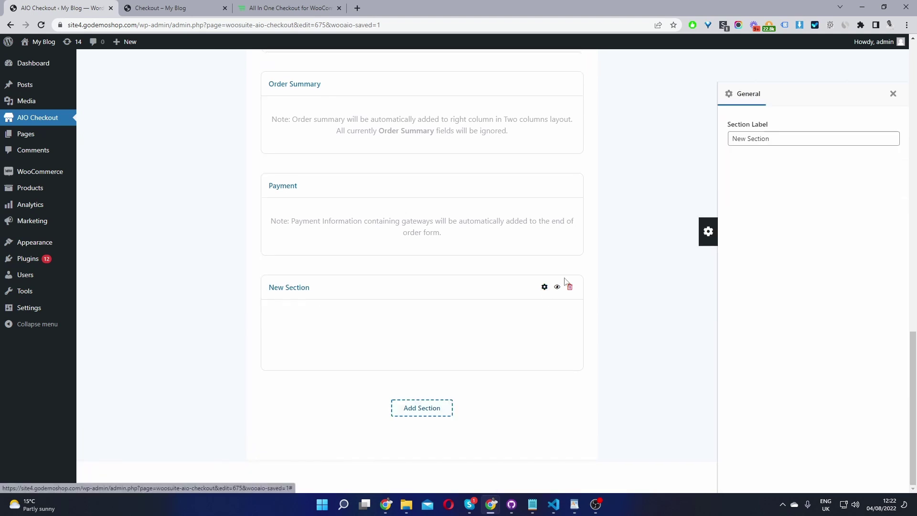
drag(774, 139, 697, 141)
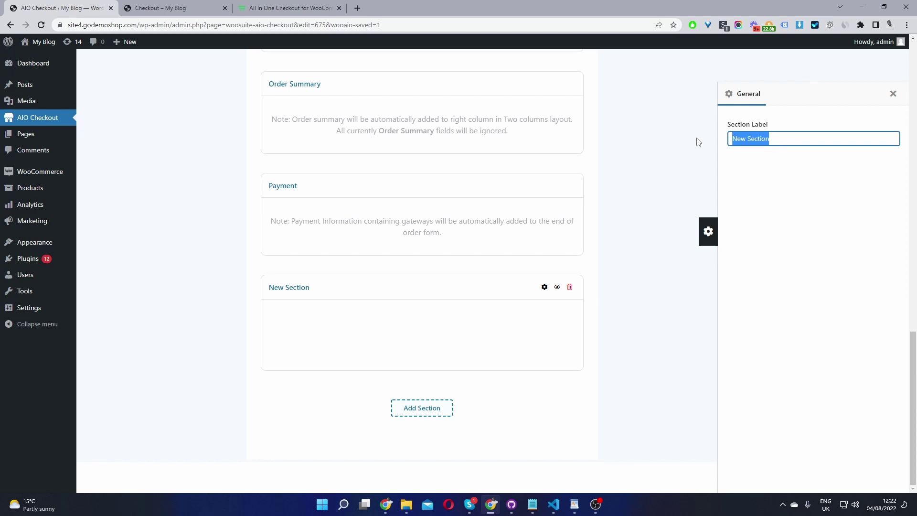
key(BackSpace)
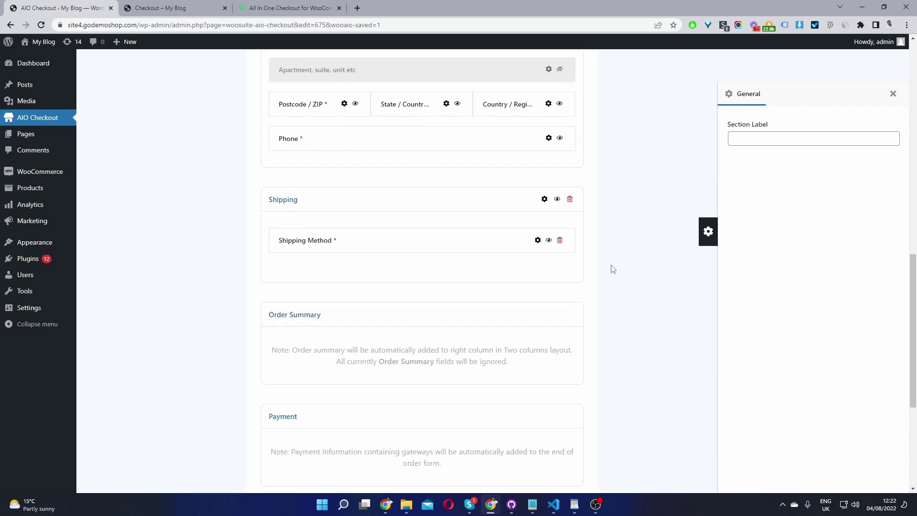
scroll(380, 208, up, 6)
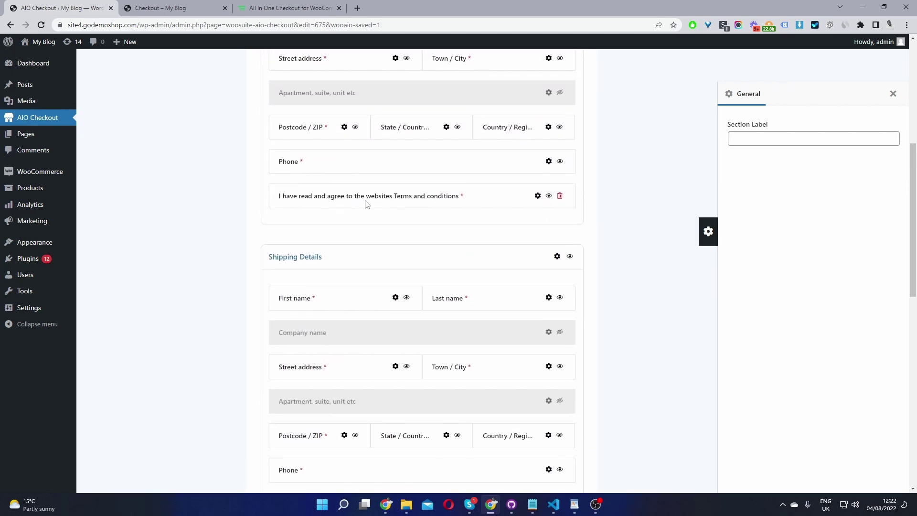
drag(367, 204, 390, 359)
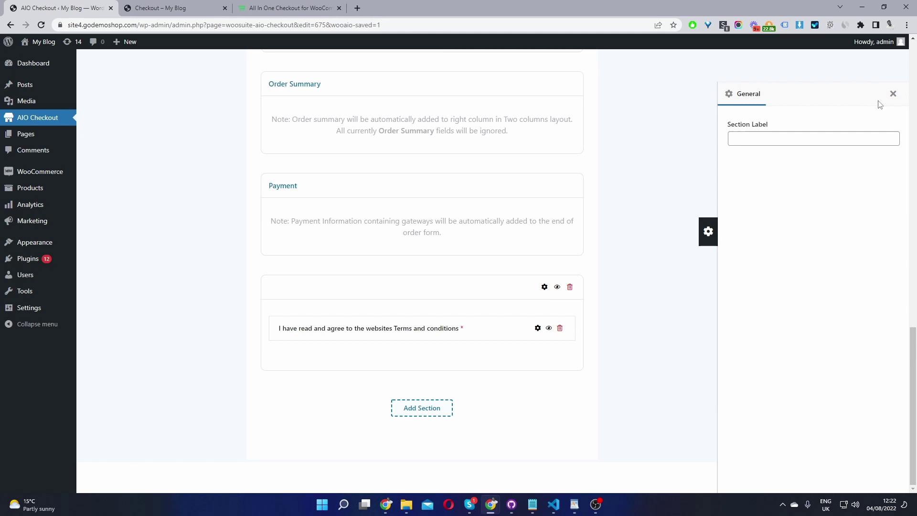
- Save the checkout field layout and reload the storefront checkout page
click(892, 95)
scroll(754, 215, up, 10)
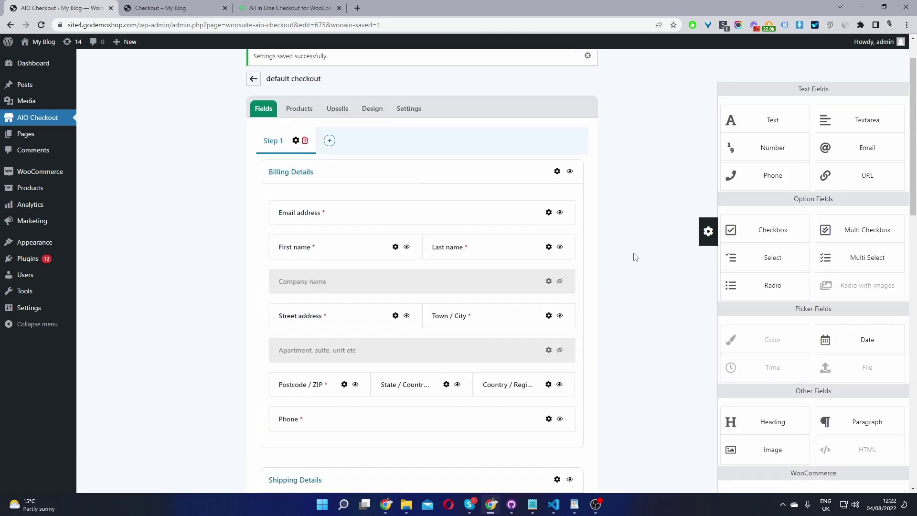
click(724, 65)
click(160, 8)
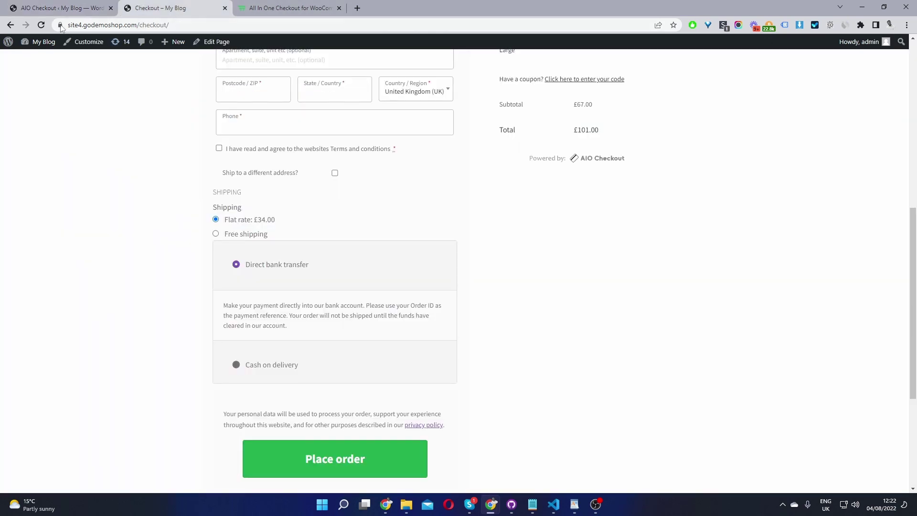
click(41, 25)
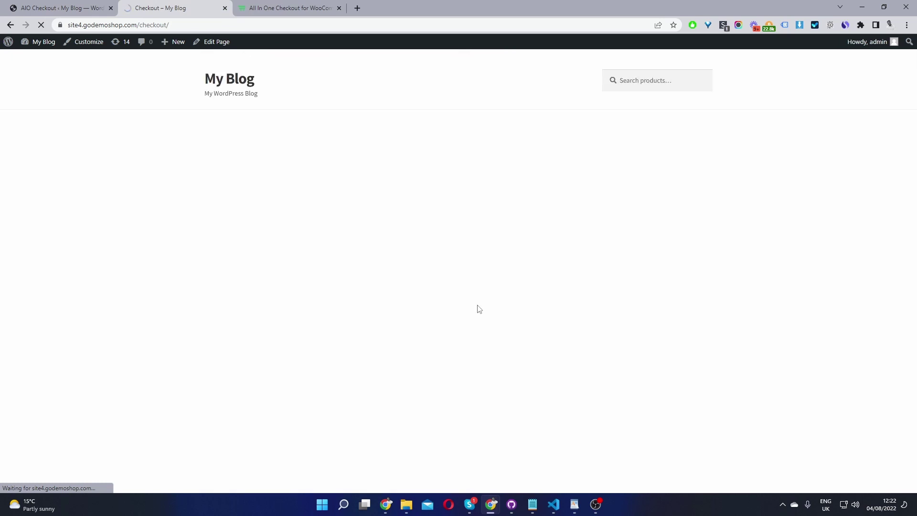
- Tick the terms checkbox to test it and inspect the privacy paragraph above Place order
click(233, 358)
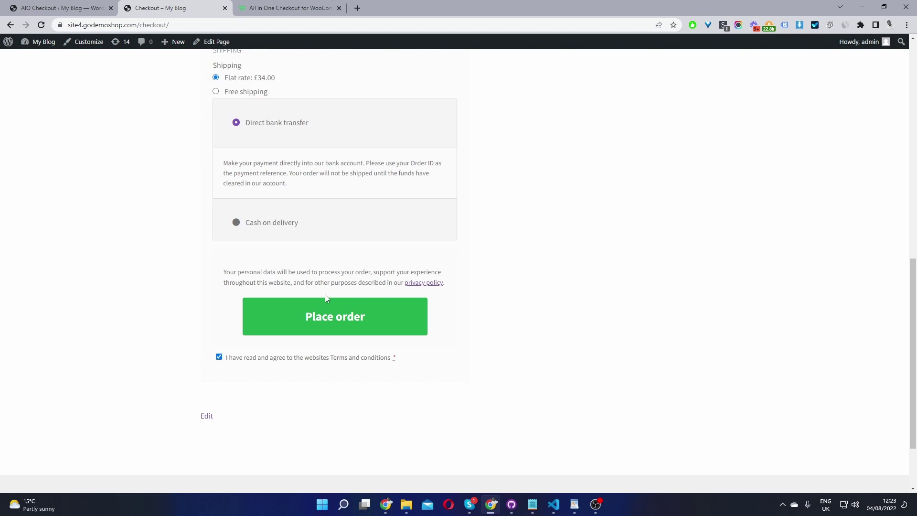
triple_click(335, 273)
click(340, 270)
drag(234, 272, 415, 281)
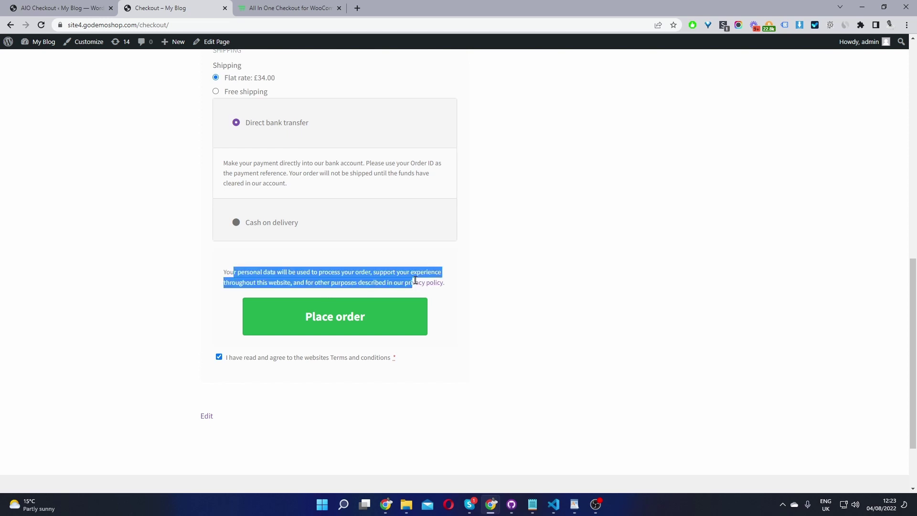
click(228, 271)
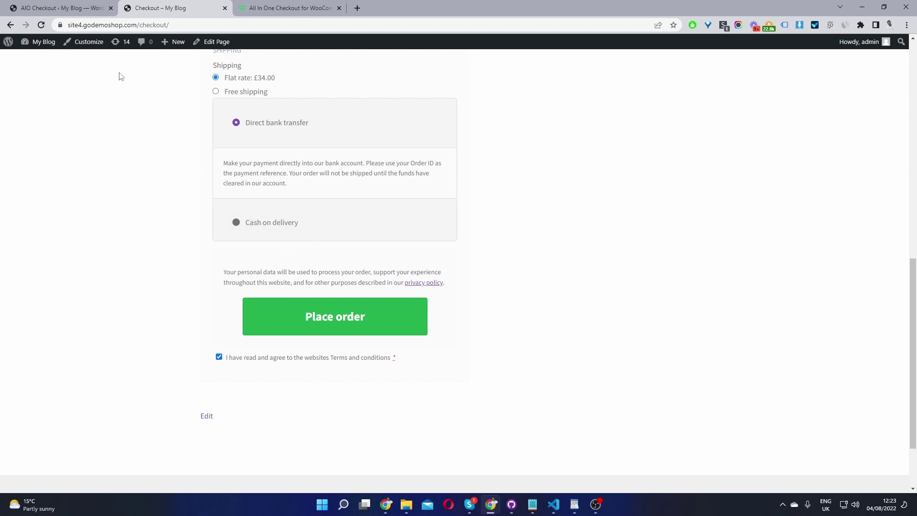
- Go to WooCommerce Settings > Accounts & Privacy from the Dashboard
click(56, 60)
mouse_move(58, 214)
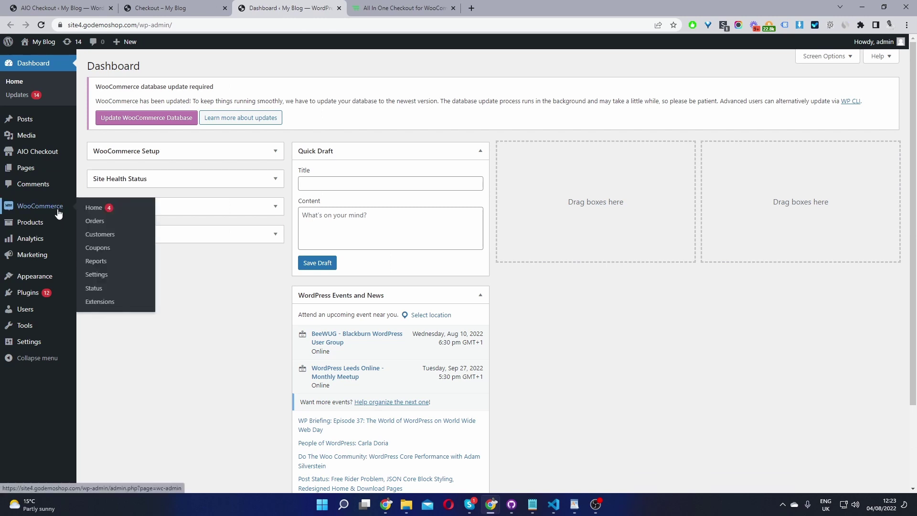
click(115, 276)
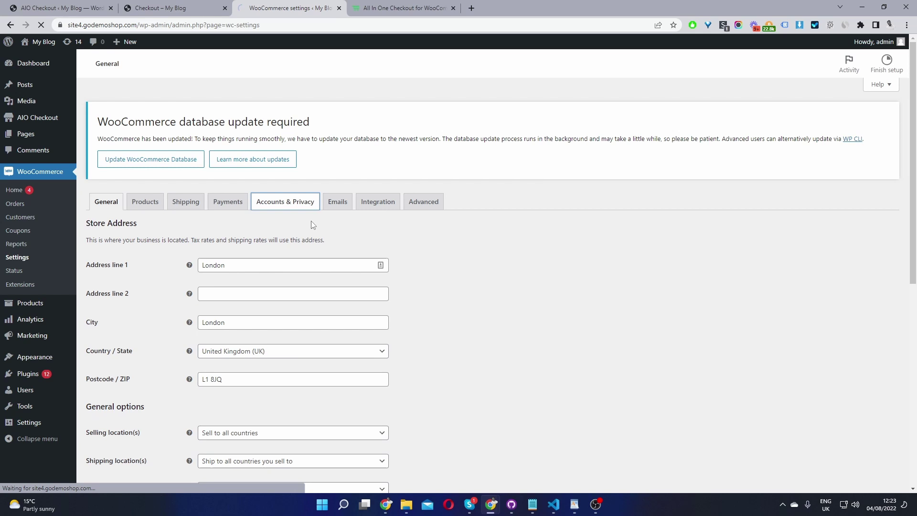
click(287, 203)
scroll(143, 263, down, 5)
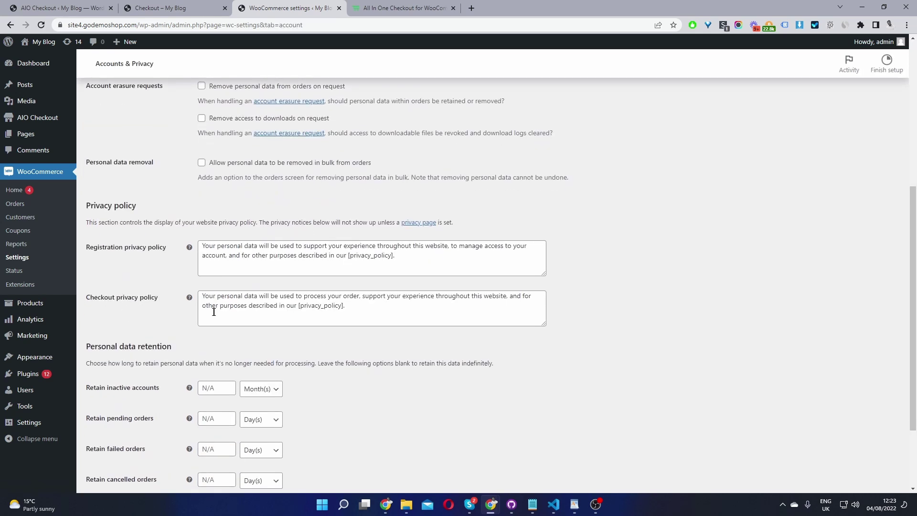
- Select and delete all text in the Checkout privacy policy box
drag(375, 307, 347, 296)
drag(270, 292, 200, 294)
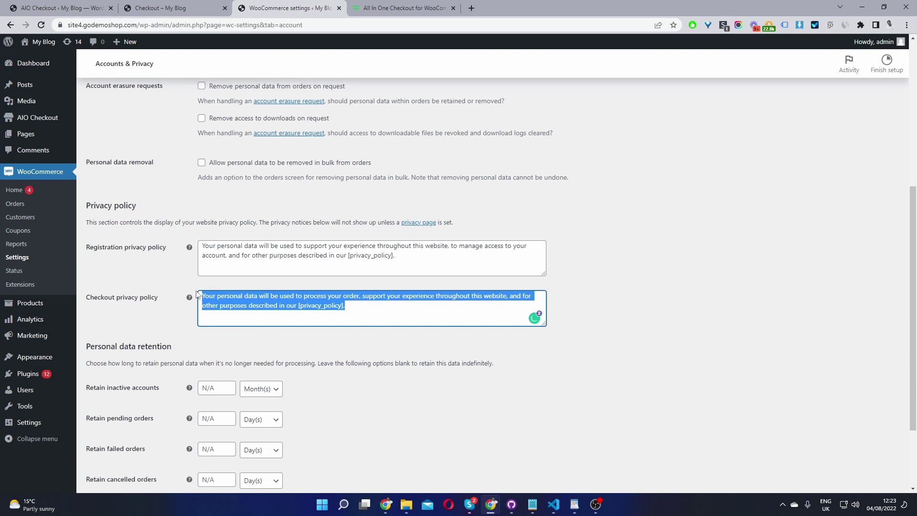
key(BackSpace)
scroll(132, 390, down, 3)
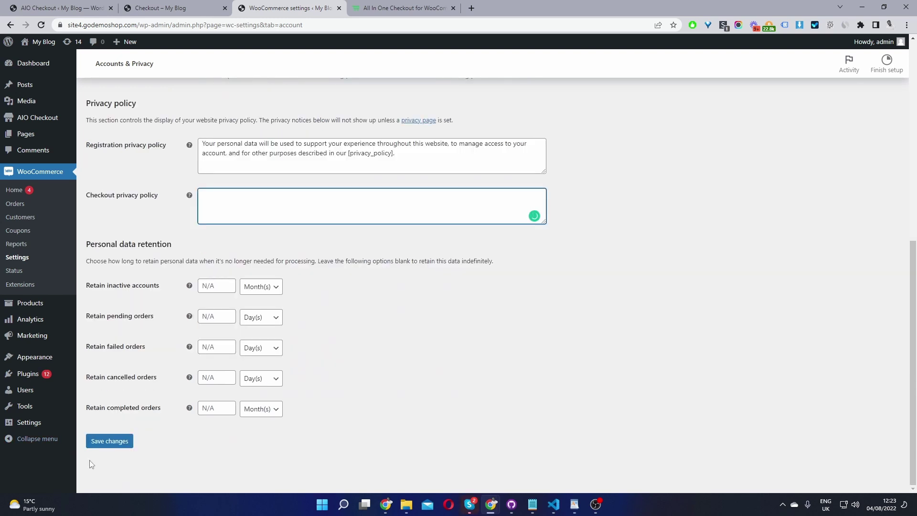
- Save the Accounts & Privacy settings and confirm the Checkout privacy policy box stays empty
click(110, 448)
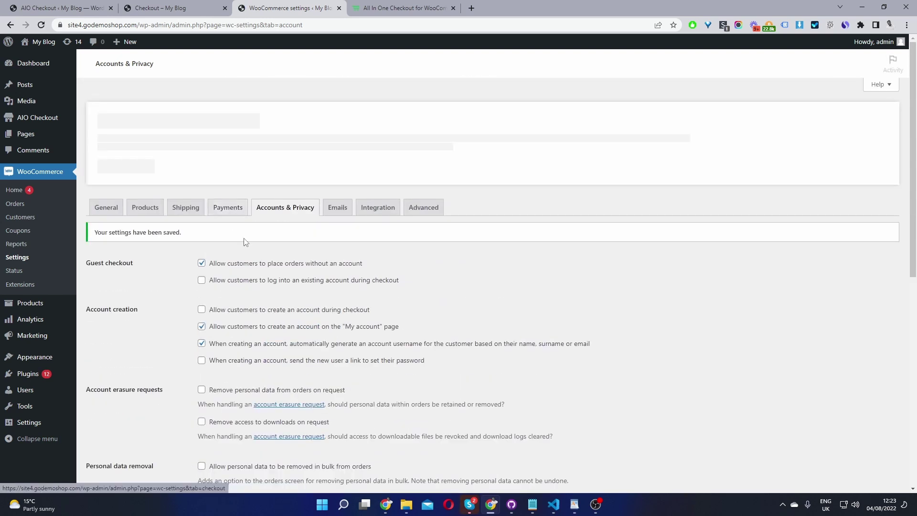
scroll(249, 253, down, 1)
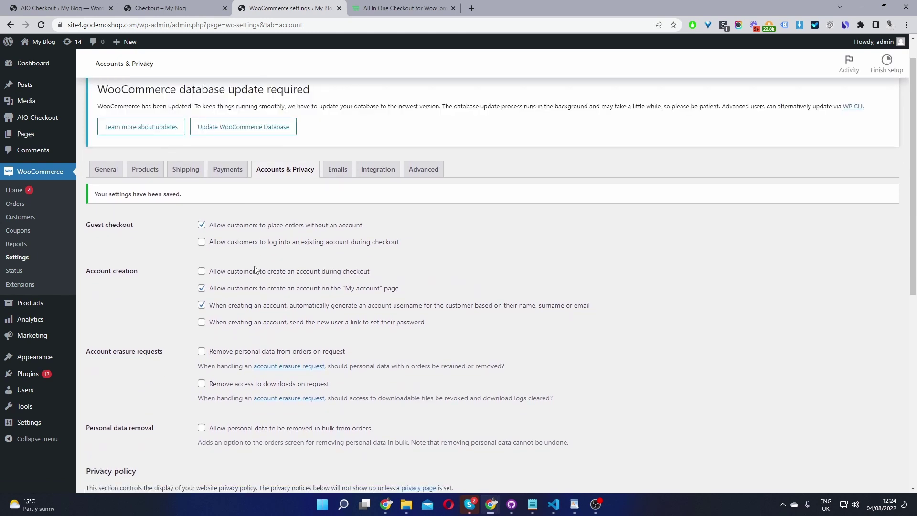
scroll(301, 319, down, 4)
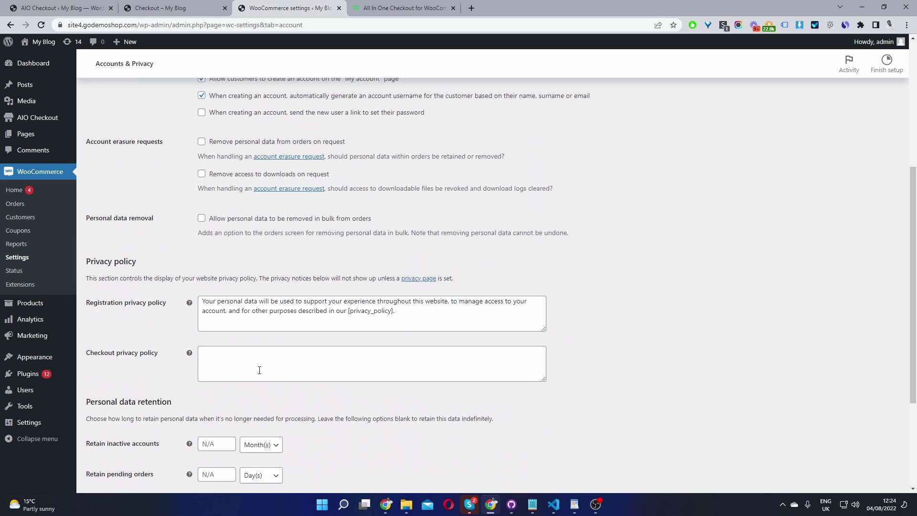
click(214, 349)
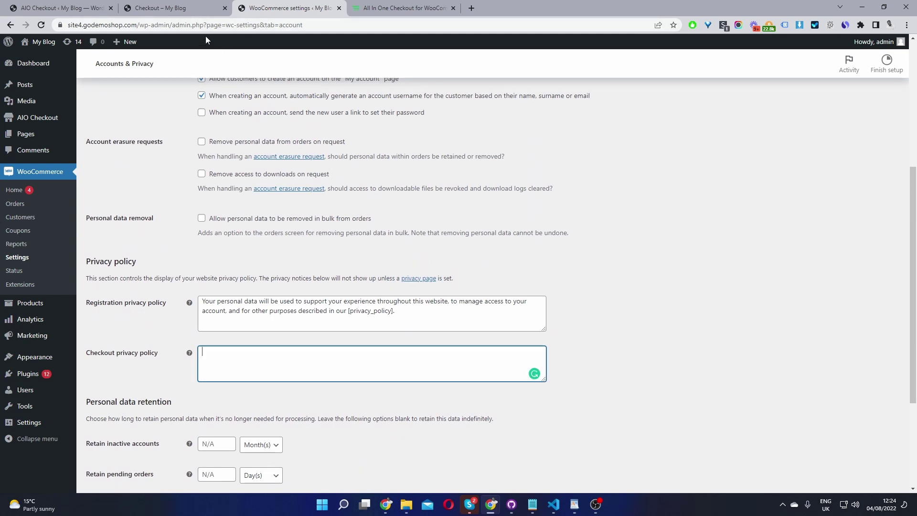
click(172, 8)
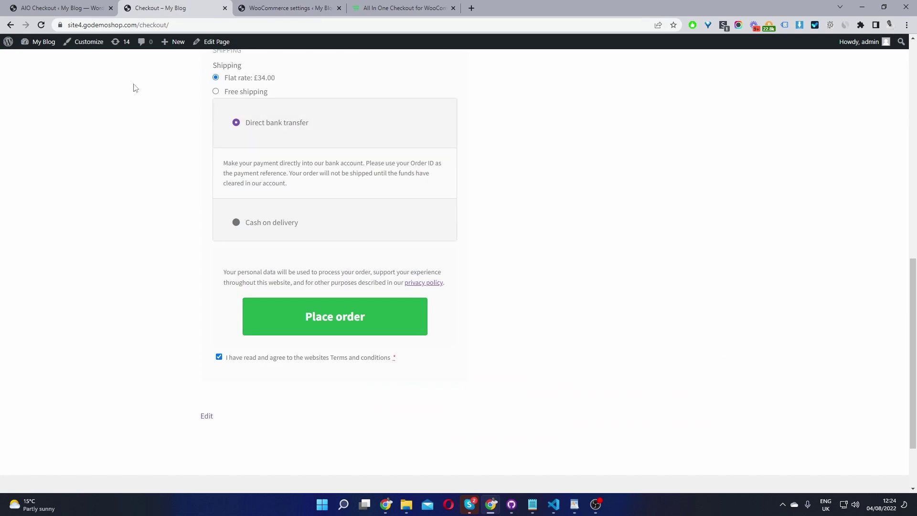